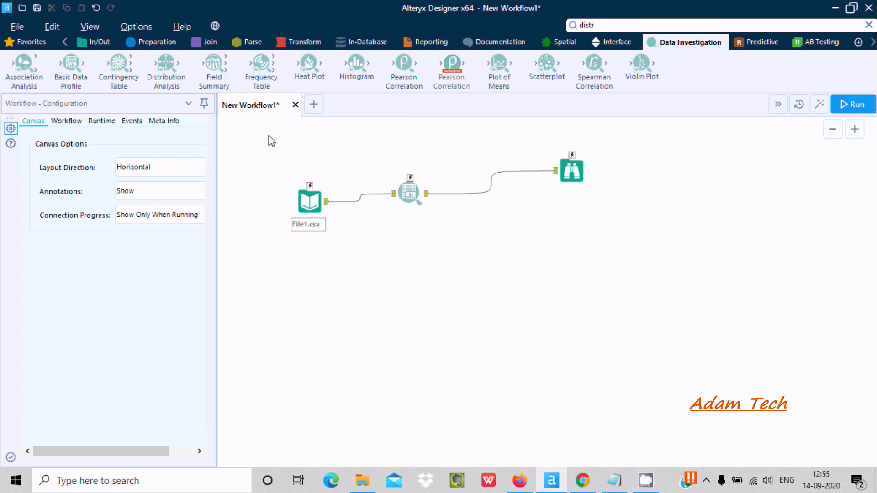
- Delete all three existing tools from the canvas and place a new Input Data tool on it
drag(268, 135, 762, 305)
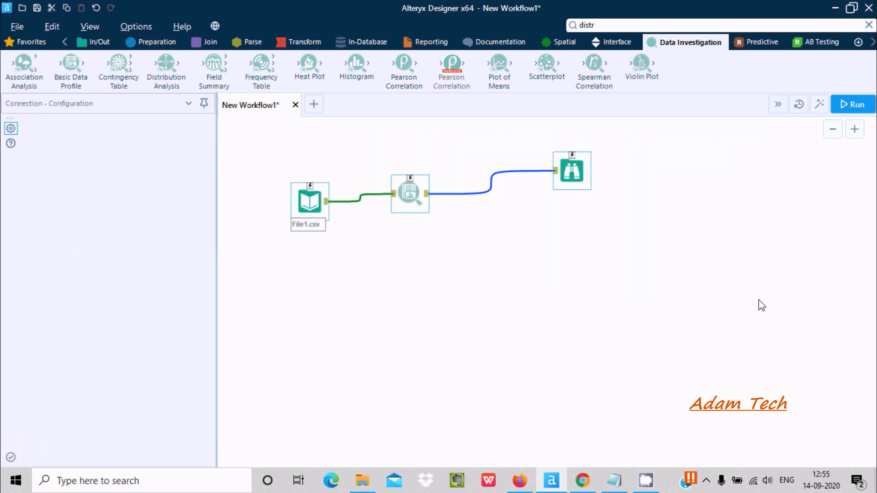
key(Delete)
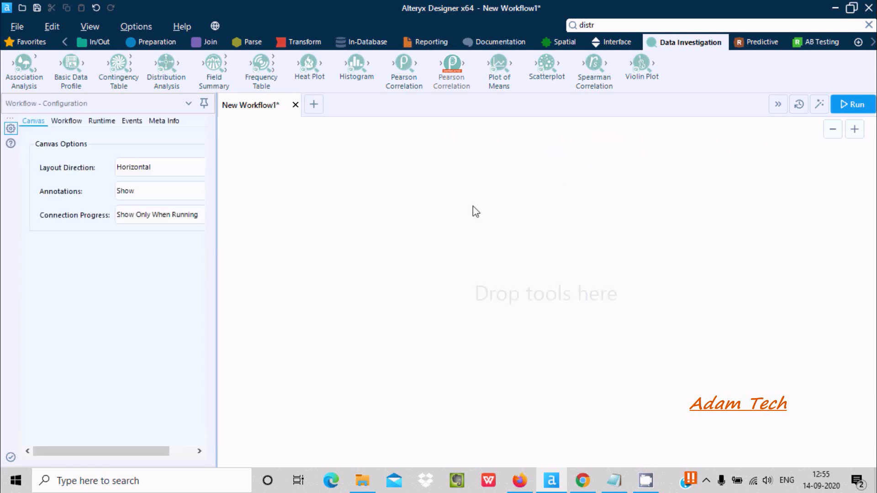
click(91, 43)
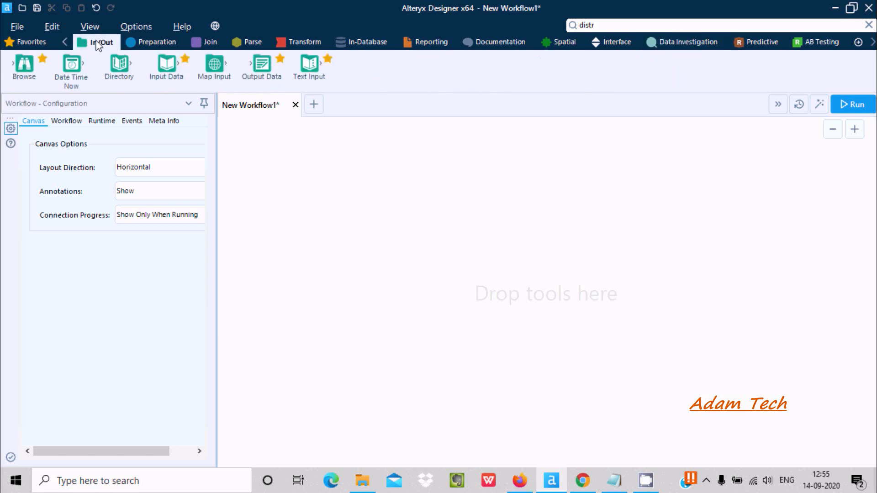
drag(167, 64, 294, 181)
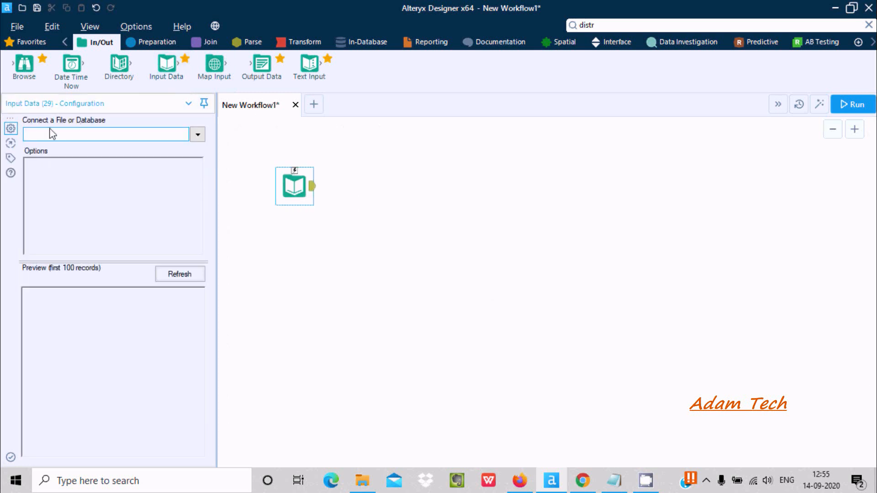
- Connect the Input Data tool to File1.csv from the File folder on the Desktop
click(52, 133)
click(198, 136)
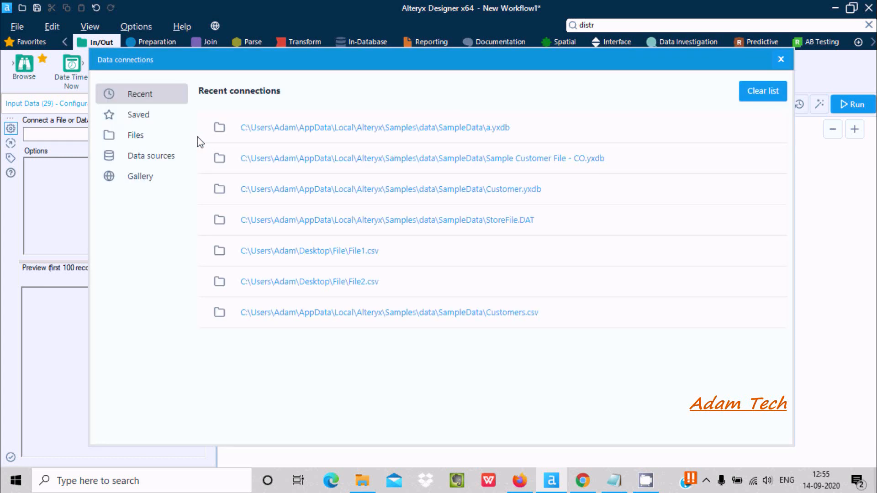
click(150, 157)
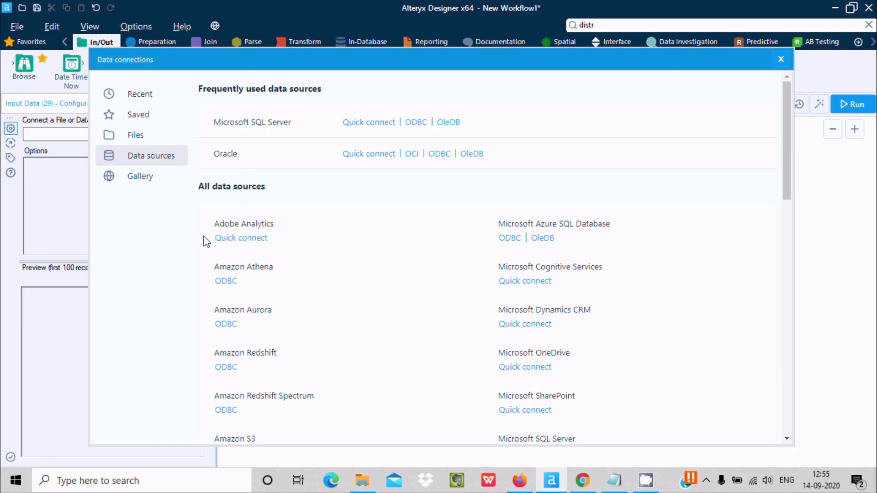
click(137, 140)
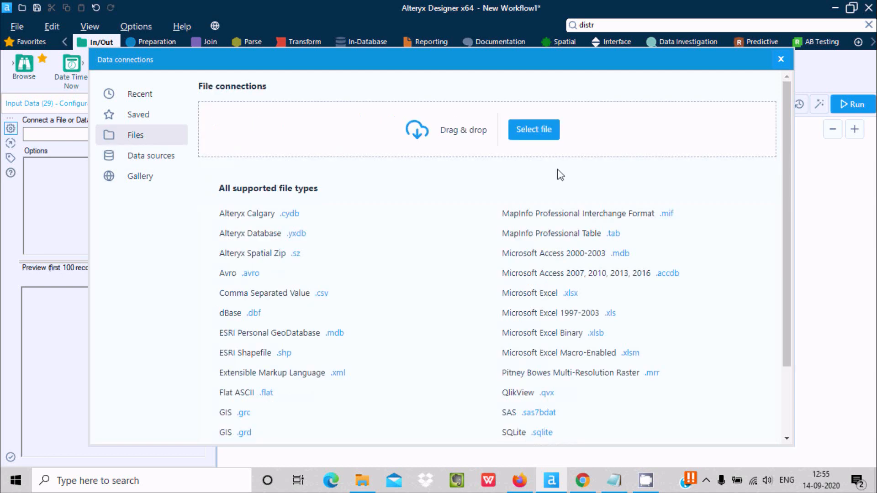
click(546, 131)
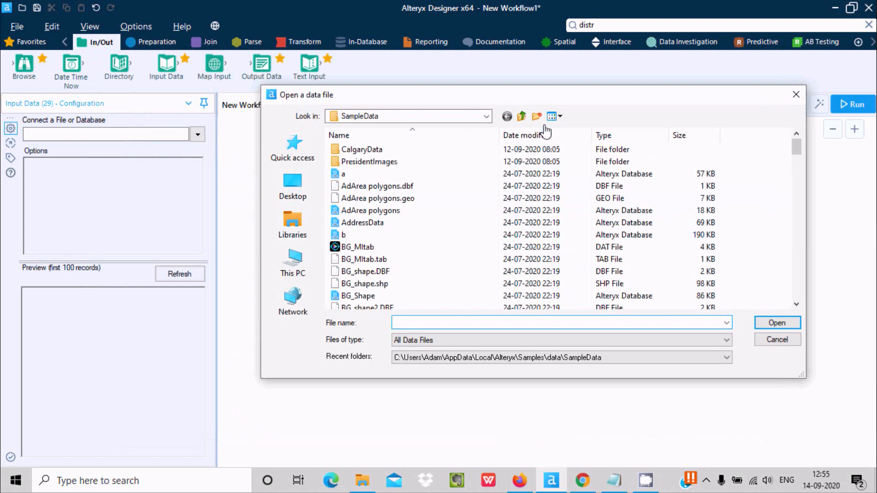
click(293, 187)
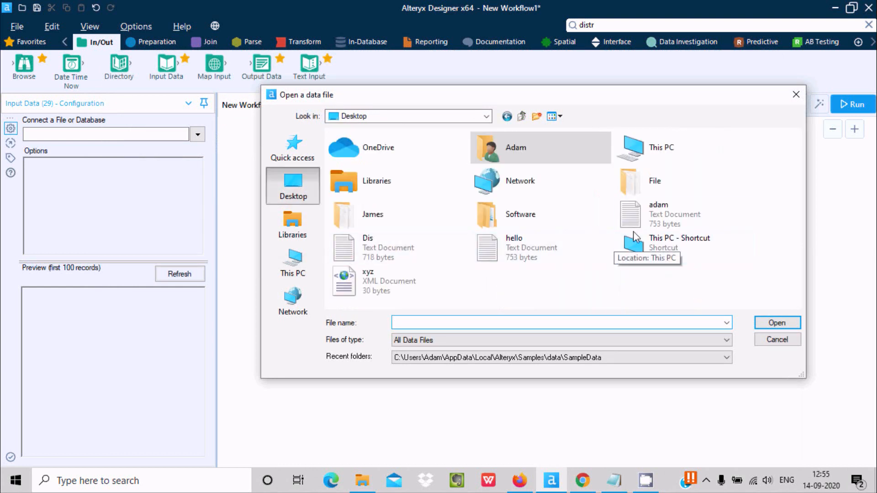
double_click(647, 191)
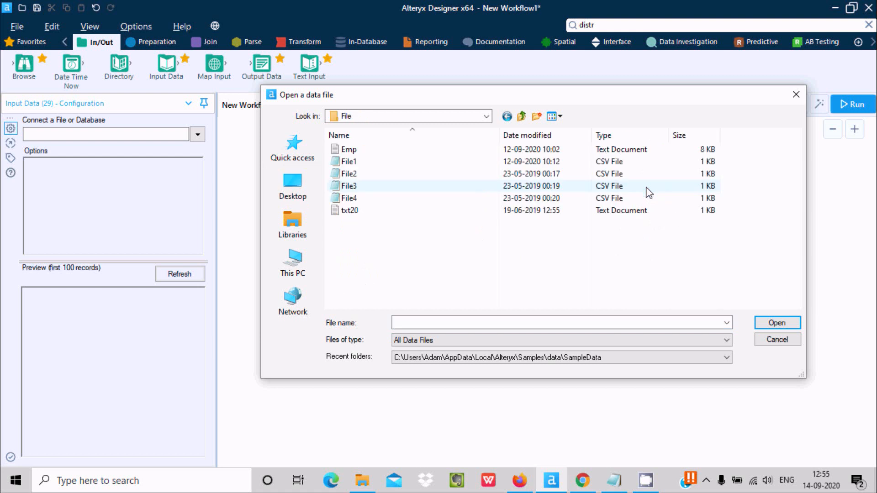
click(368, 166)
click(777, 323)
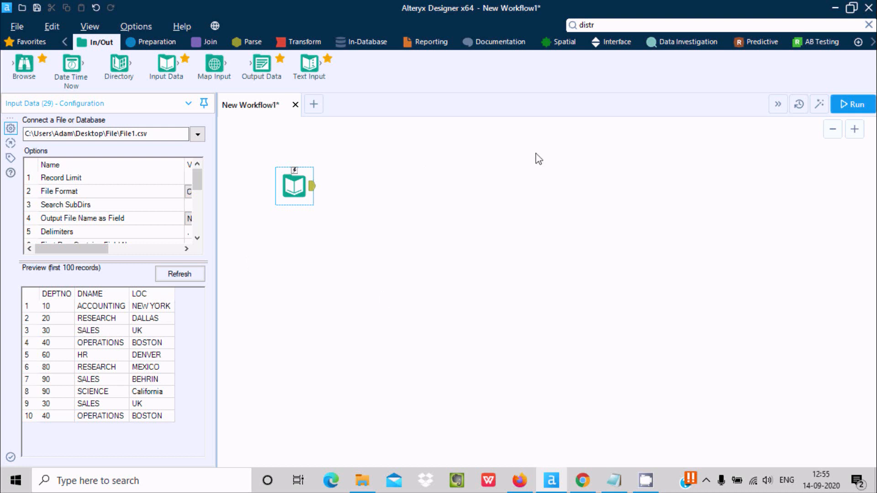
- Add a Basic Data Profile tool beside the Input Data tool and connect the File1.csv output to its input
click(684, 42)
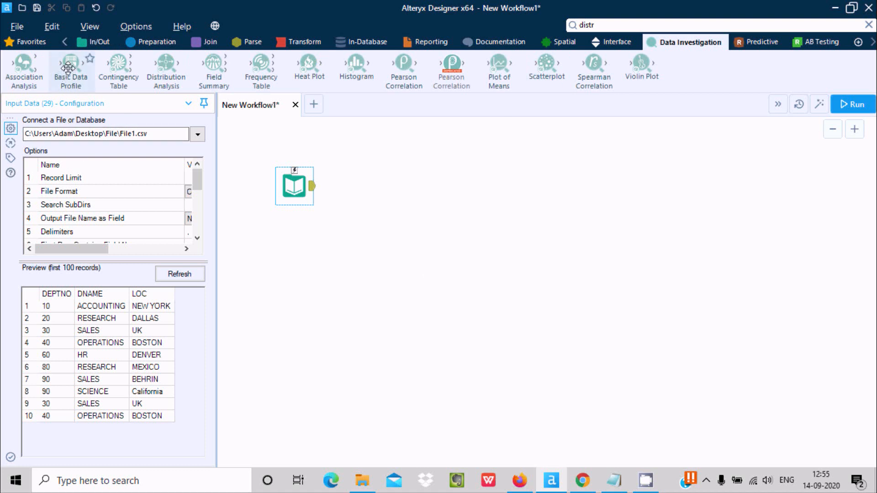
mouse_move(74, 74)
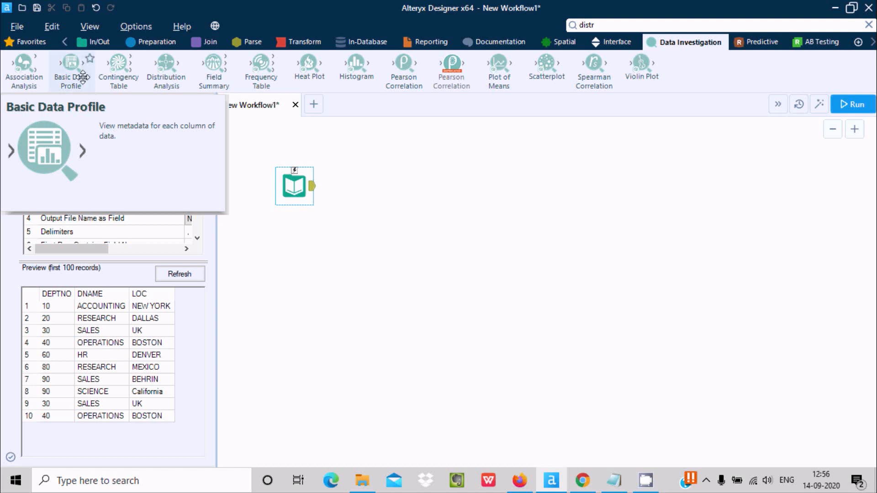
drag(71, 64, 445, 180)
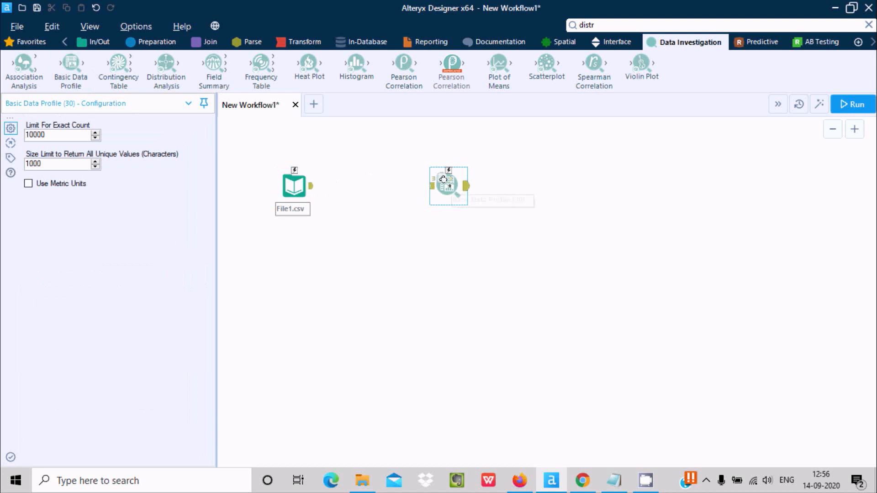
drag(311, 186, 431, 186)
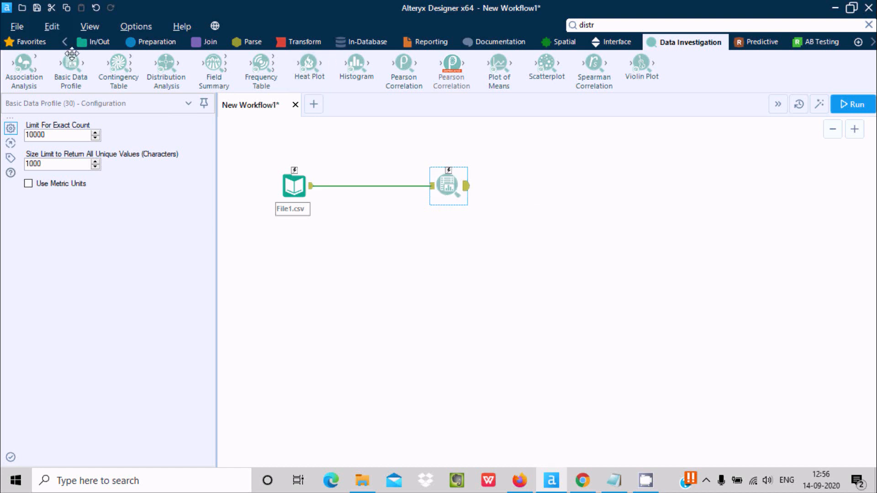
- Add a Browse tool connected to the Basic Data Profile output, and run the workflow
click(96, 41)
drag(30, 70, 580, 184)
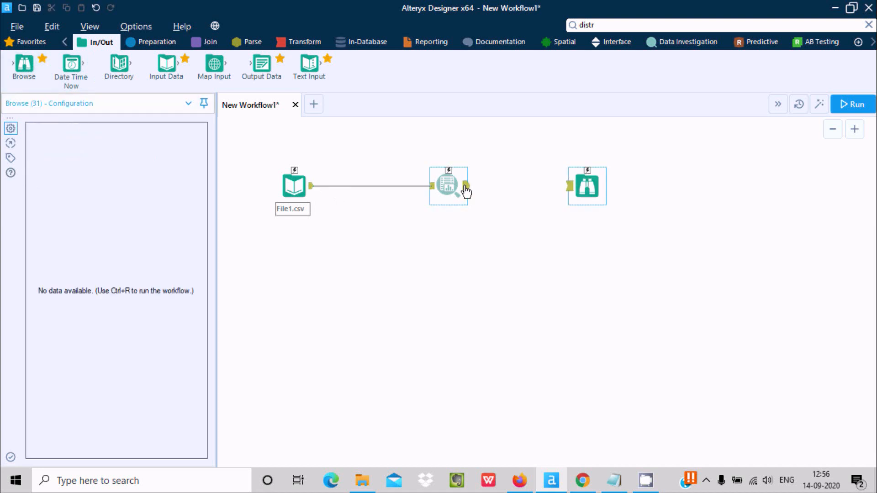
drag(466, 186, 569, 186)
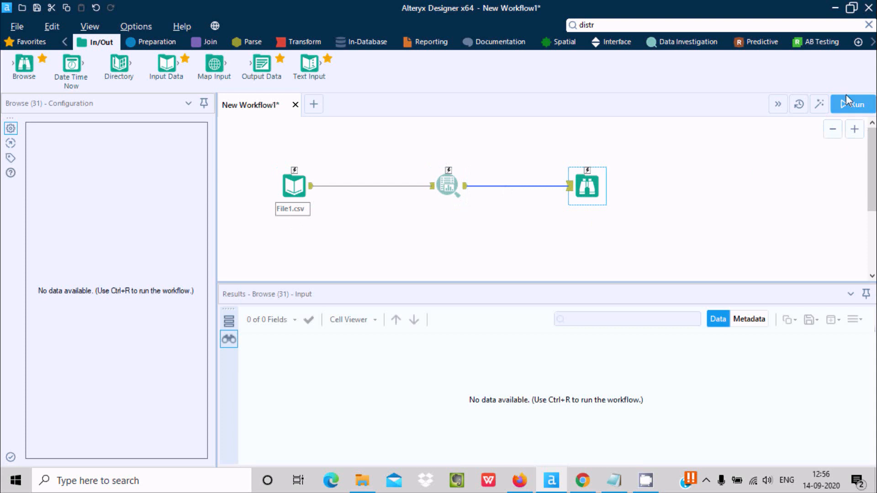
click(847, 102)
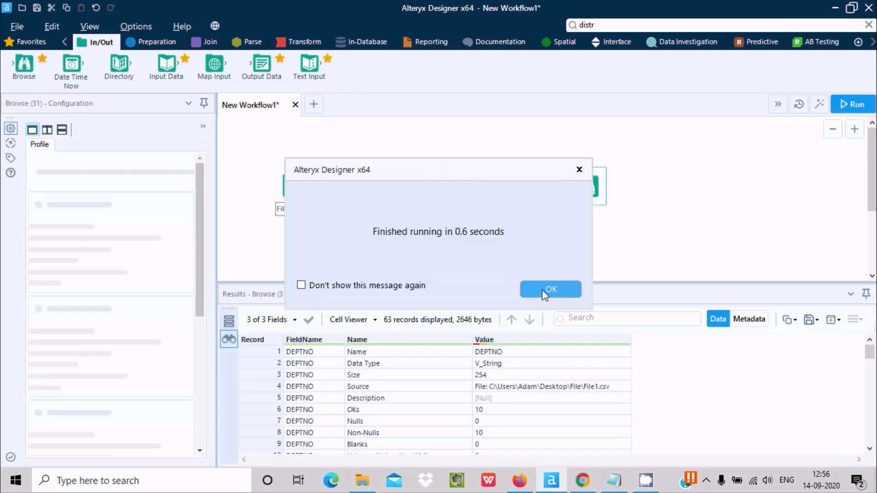
click(543, 290)
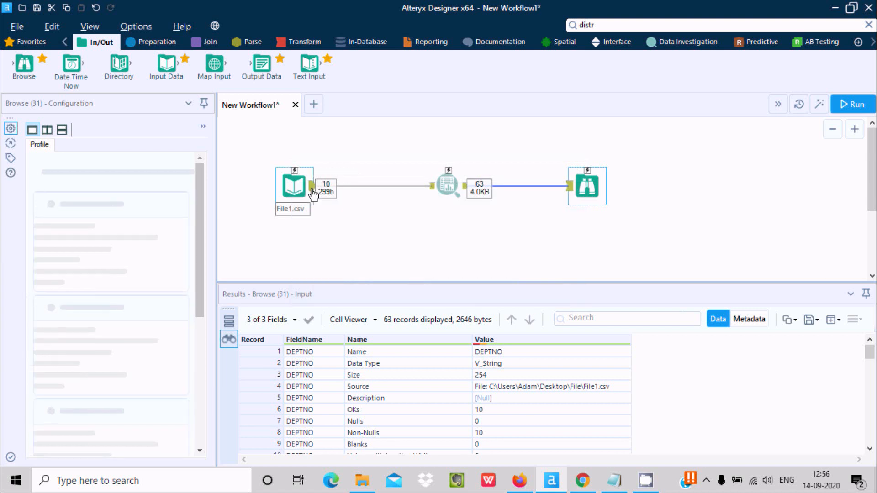
- Examine the results of the Input Data, Basic Data Profile and Browse tools, and the profile tool's configuration options
click(290, 182)
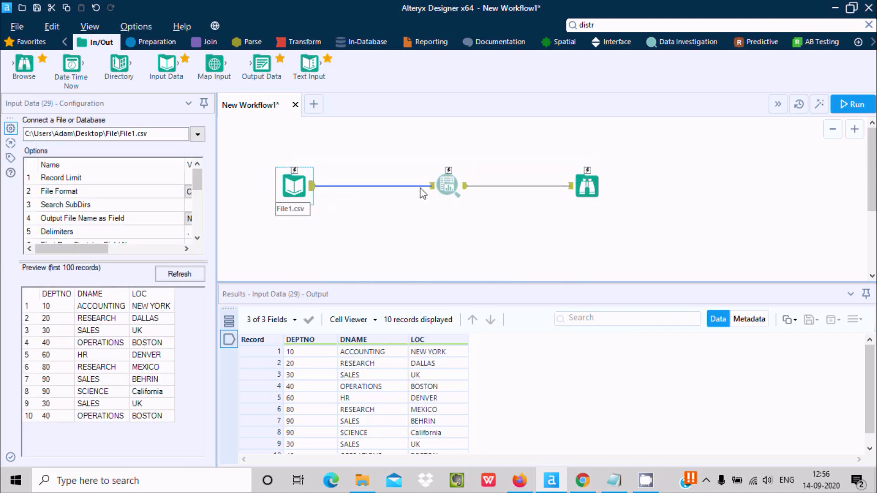
click(447, 185)
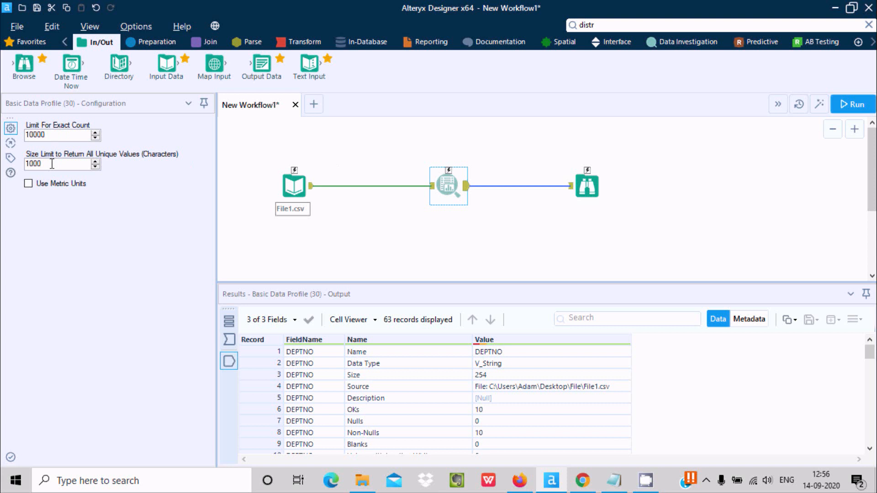
click(95, 132)
click(95, 138)
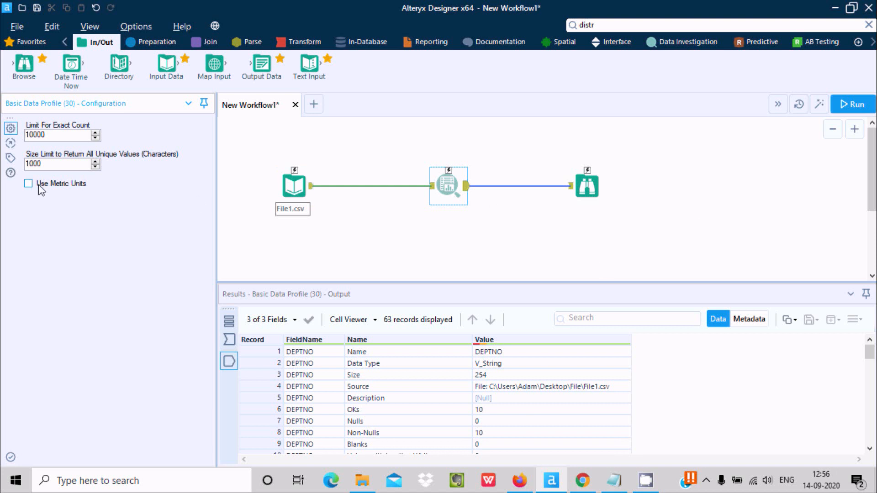
click(589, 190)
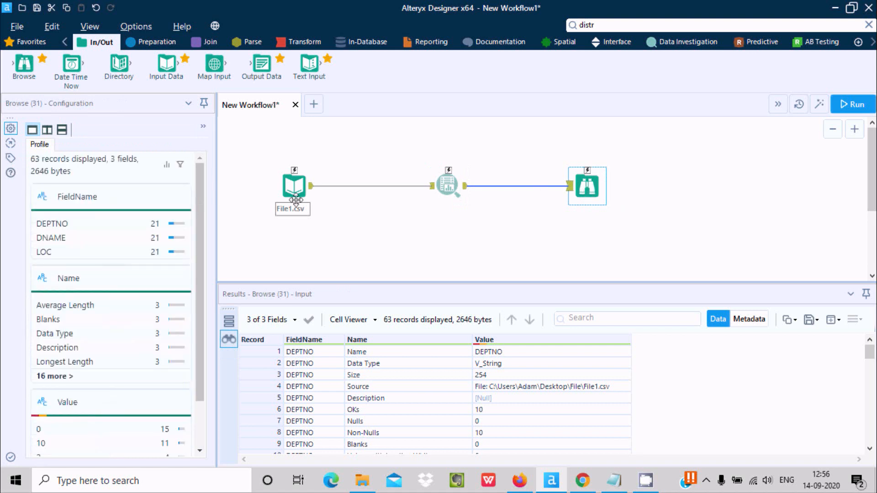
ctrl+click(463, 190)
click(462, 190)
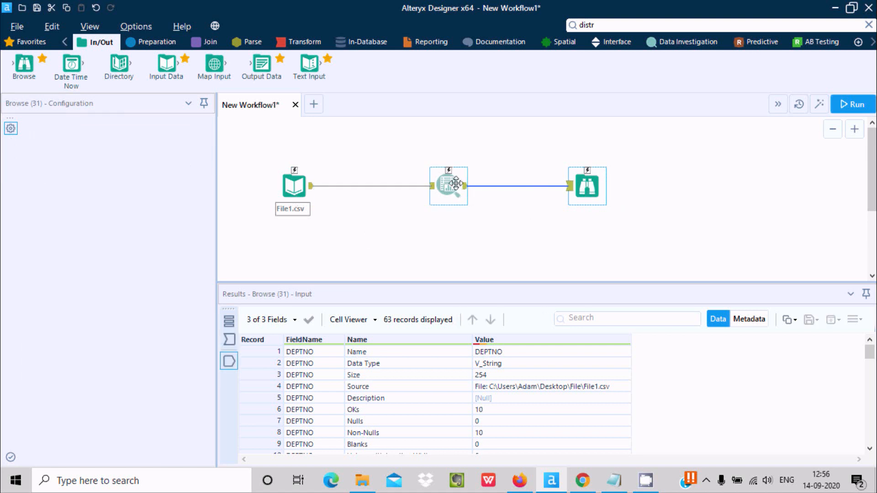
click(236, 341)
click(229, 361)
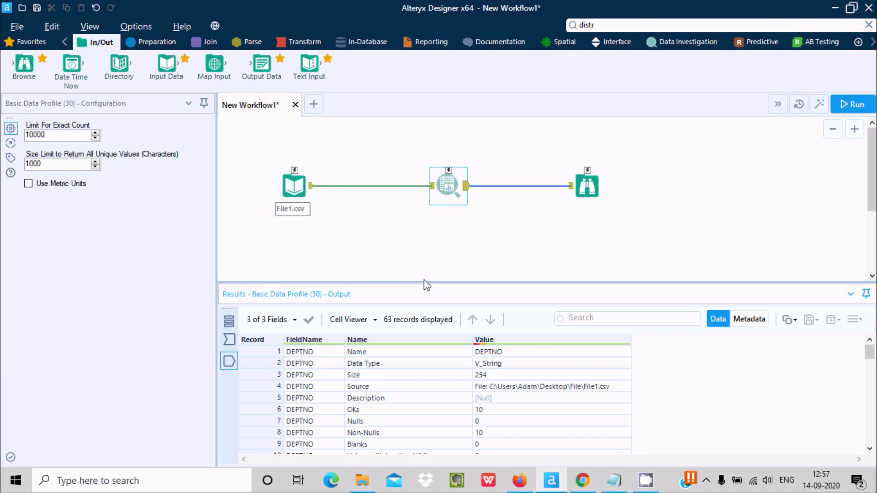
- Enlarge the results area and review the Basic Data Profile output records for the DEPTNO, DNAME and LOC fields
drag(424, 283, 429, 258)
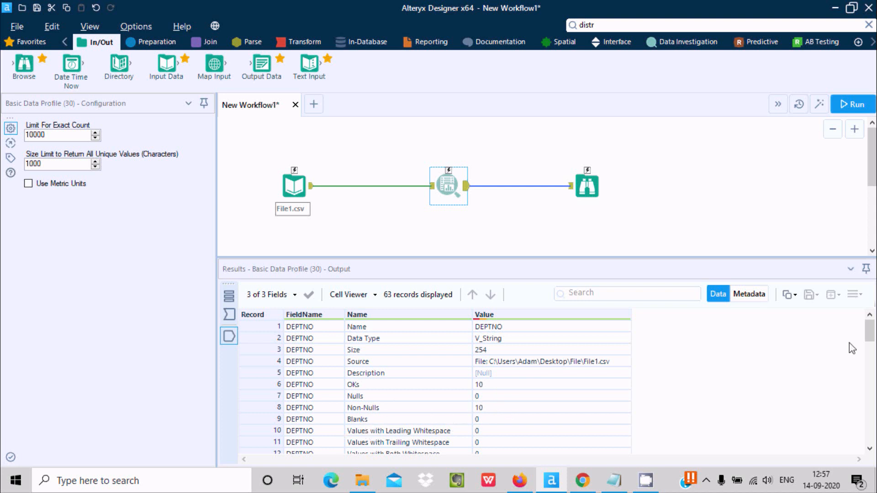
drag(869, 331, 869, 352)
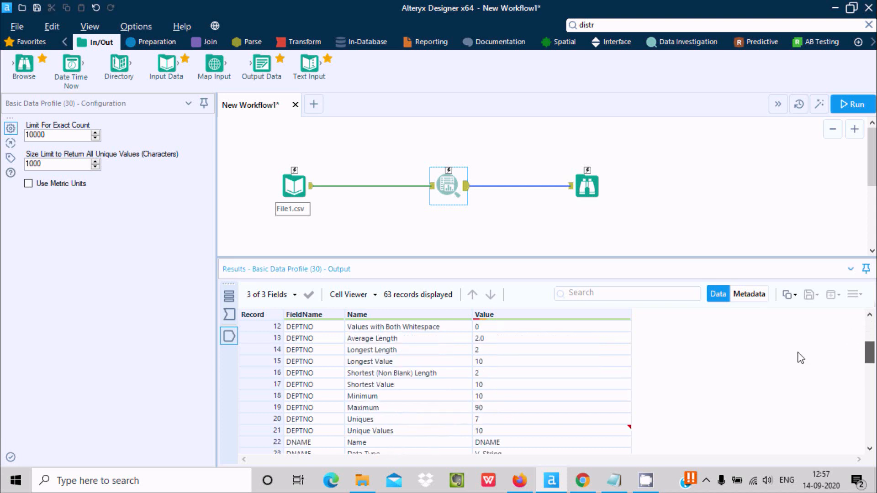
click(299, 431)
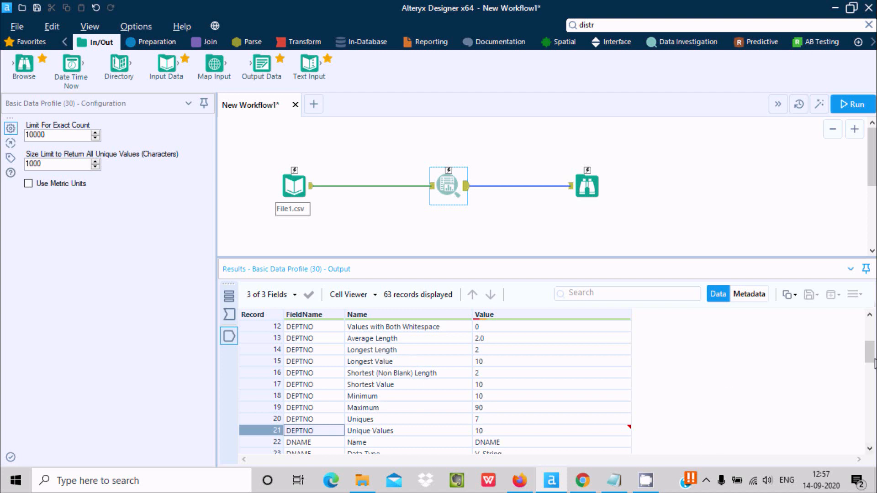
drag(875, 364, 872, 380)
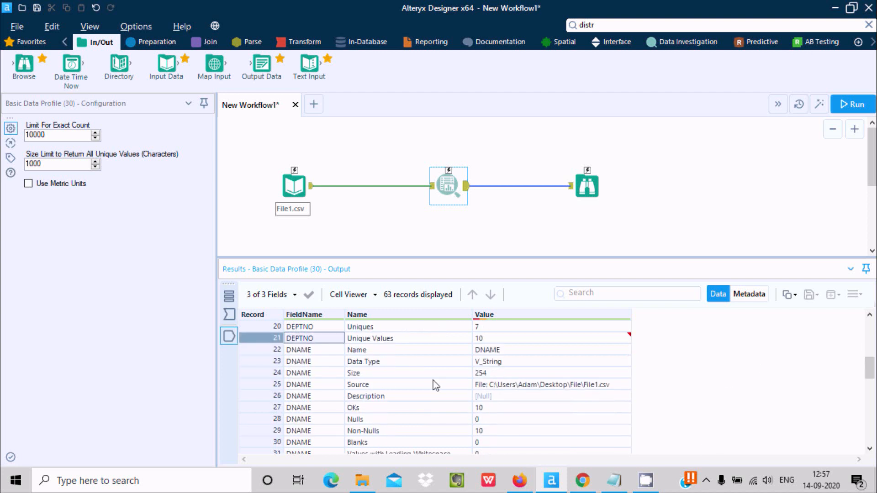
click(292, 353)
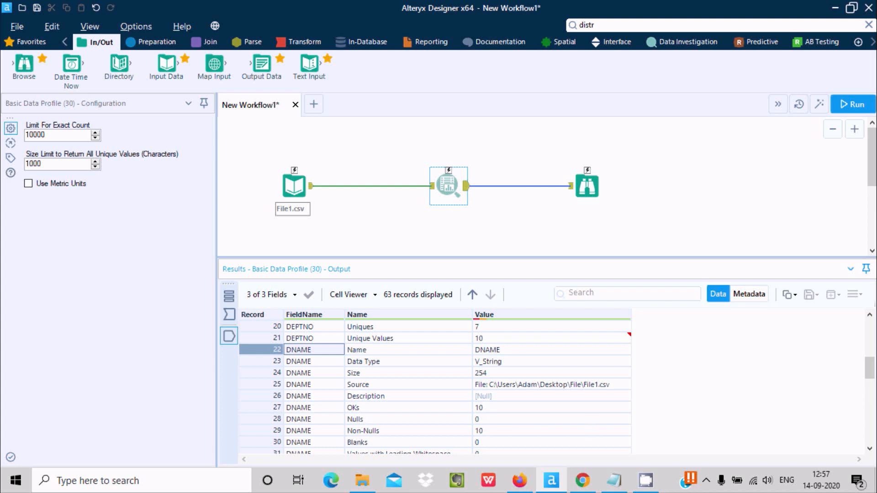
drag(870, 371, 870, 393)
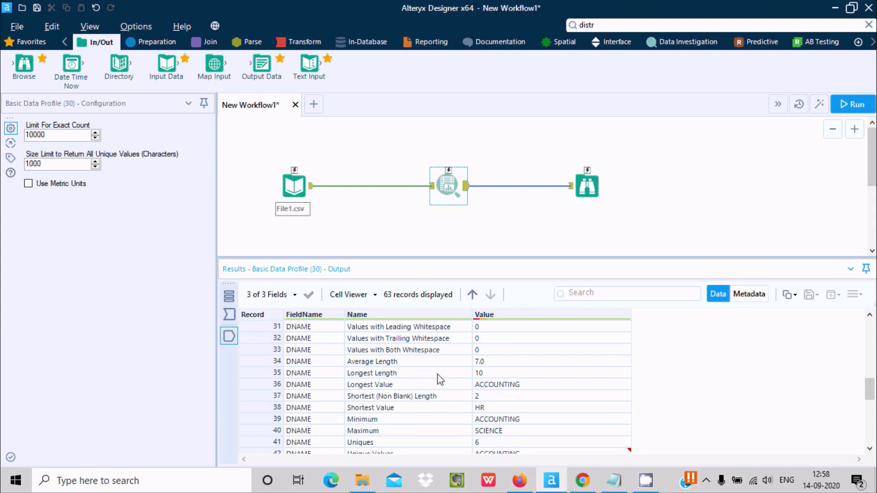
click(503, 387)
click(482, 376)
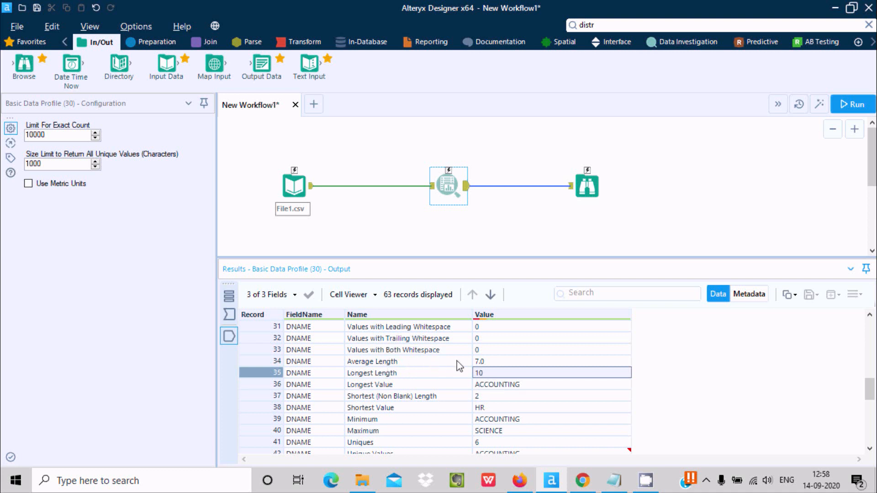
drag(871, 393, 872, 413)
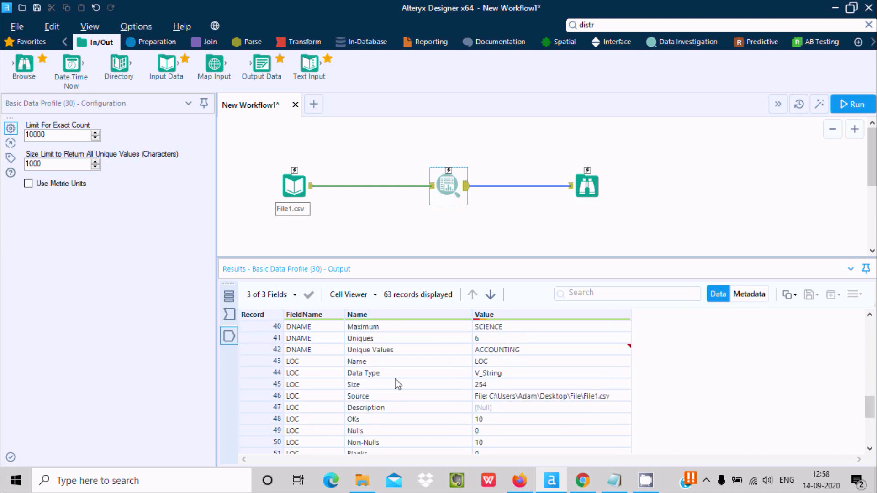
click(309, 350)
click(303, 362)
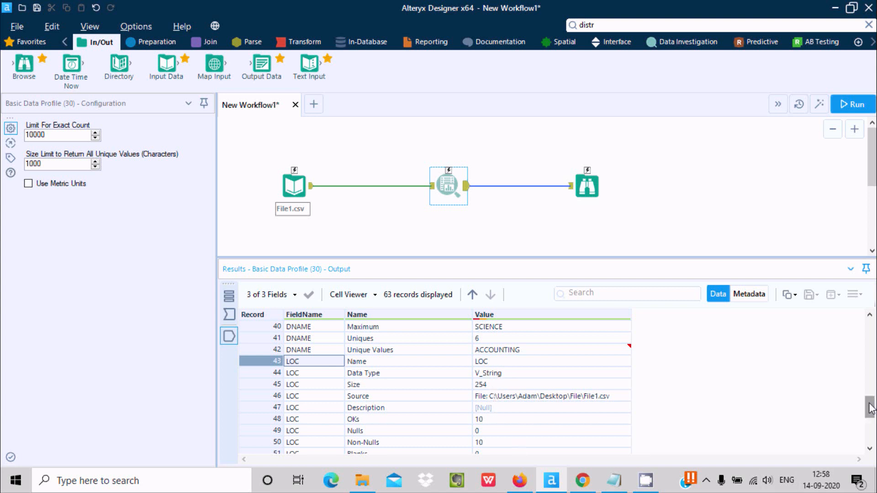
drag(869, 408, 870, 429)
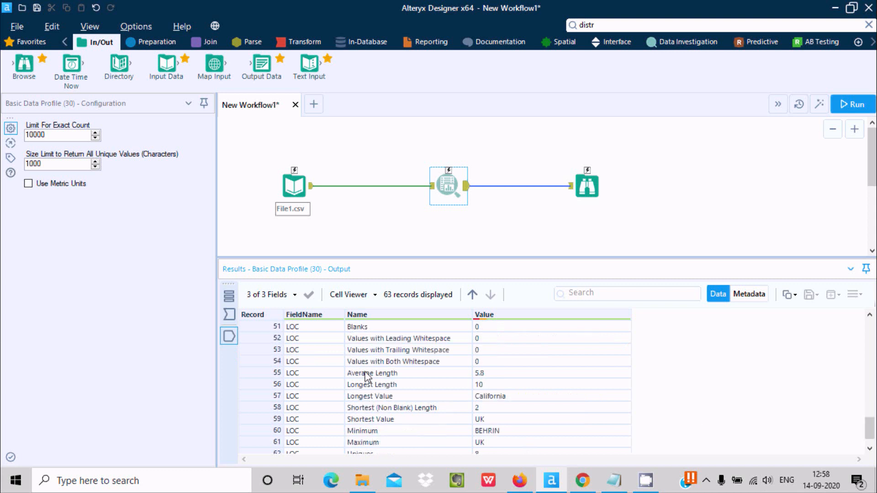
- Review the last LOC records of the Basic Data Profile output, and display the Browse tool's profile of its fields
drag(870, 429, 870, 434)
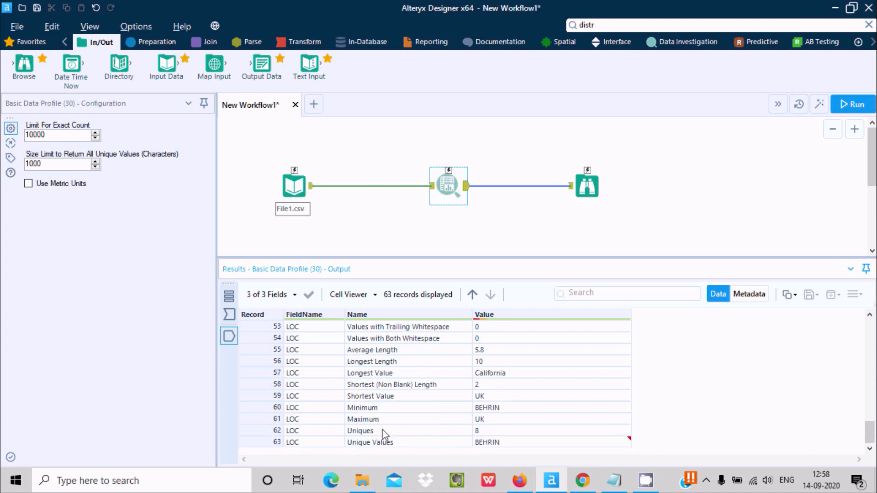
click(588, 182)
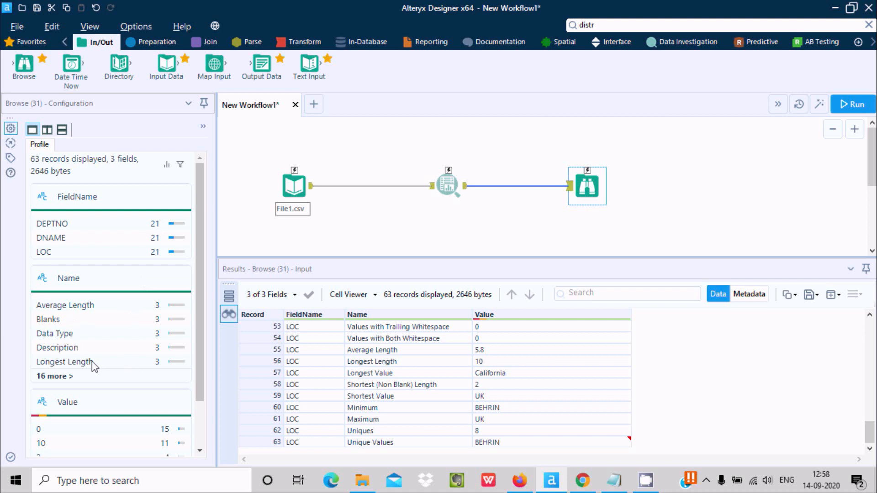
mouse_move(202, 341)
mouse_down()
mouse_move(201, 375)
mouse_move(200, 337)
mouse_up()
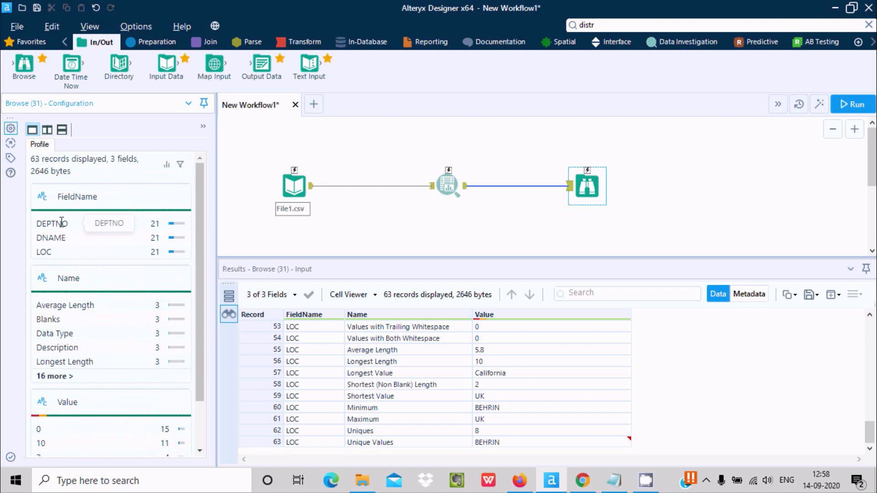
- Open the detailed profile of the FieldName column in the Browse tool and widen its configuration pane to read the length statistics
click(70, 197)
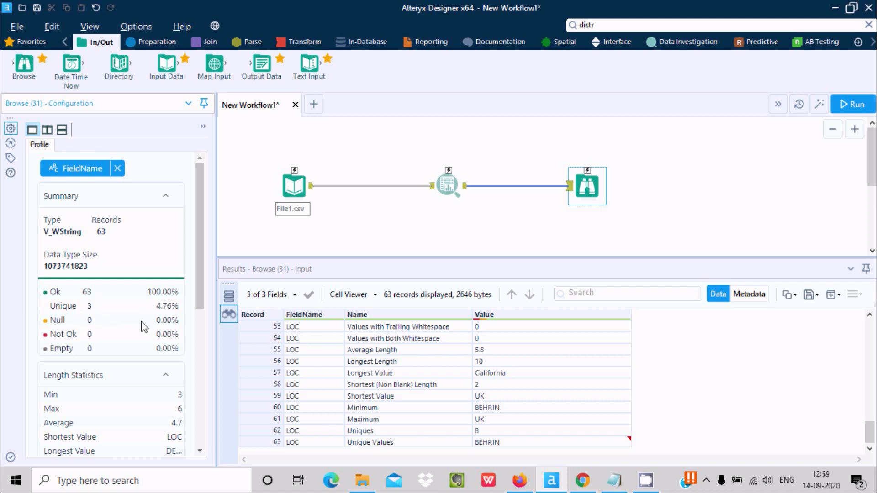
drag(198, 278, 201, 332)
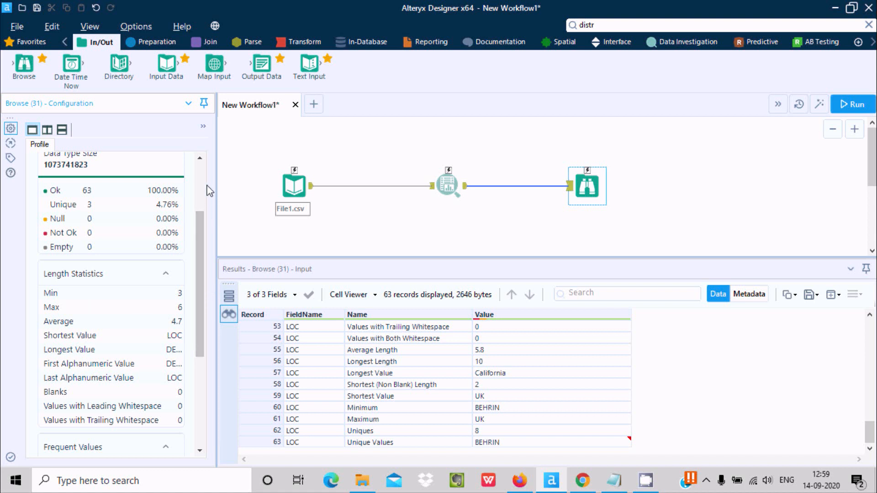
drag(250, 193, 275, 194)
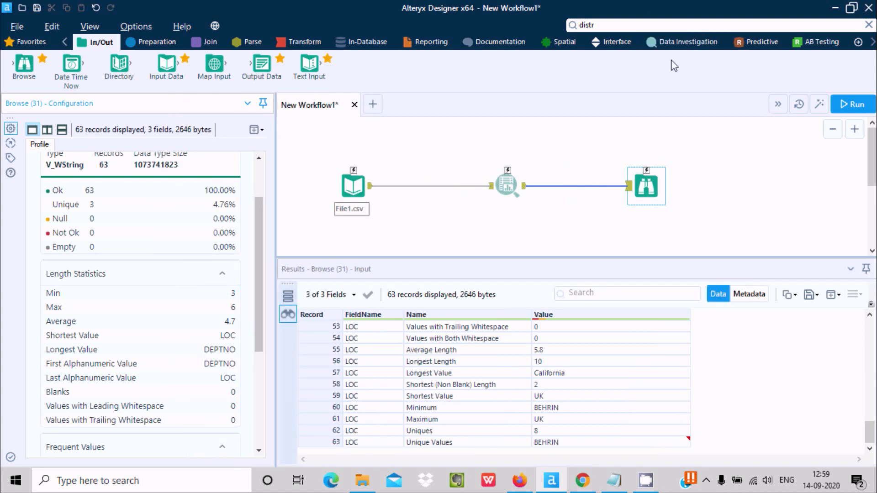
- Show the Data Investigation tools, and examine the Frequent Values and Top Values sections of the FieldName profile
click(676, 43)
mouse_move(73, 79)
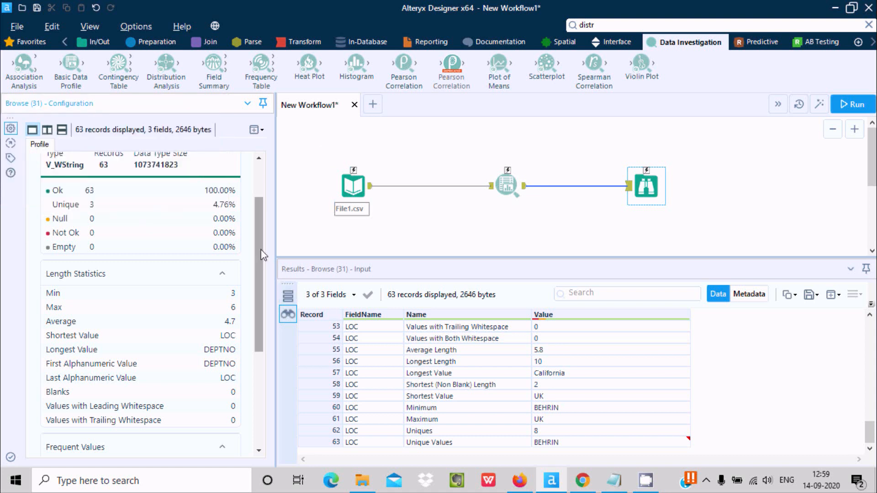
drag(261, 250, 259, 284)
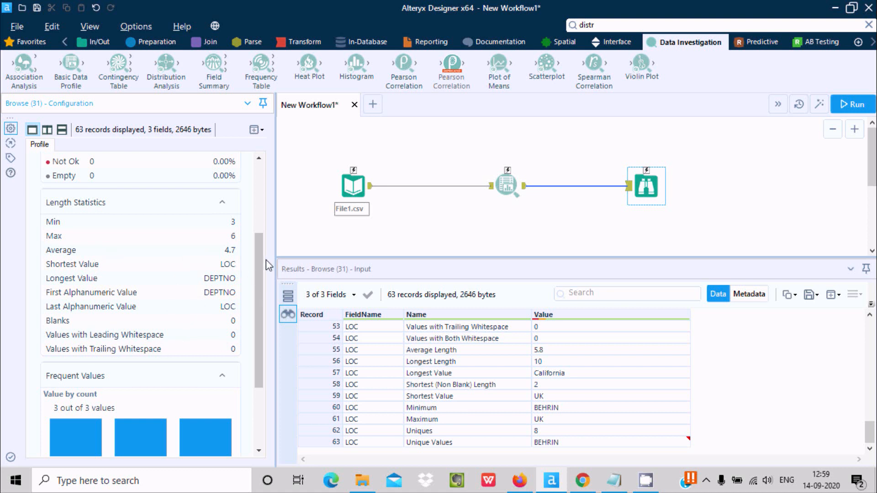
drag(260, 296, 264, 346)
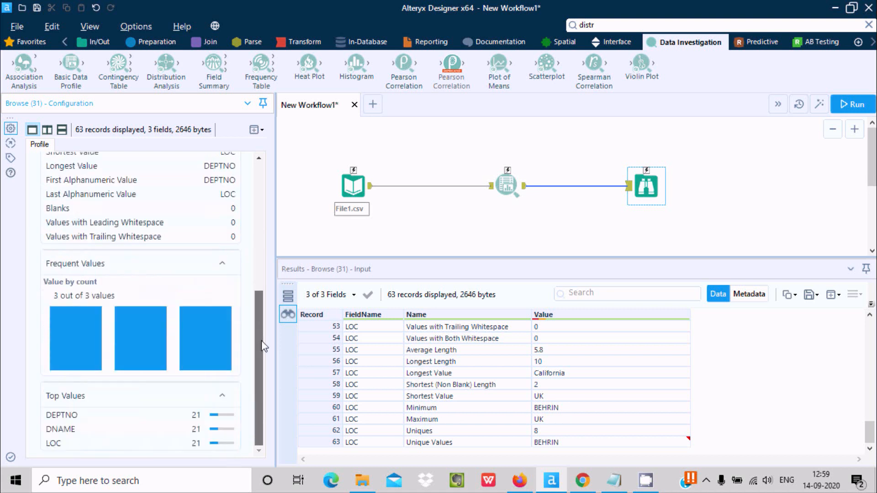